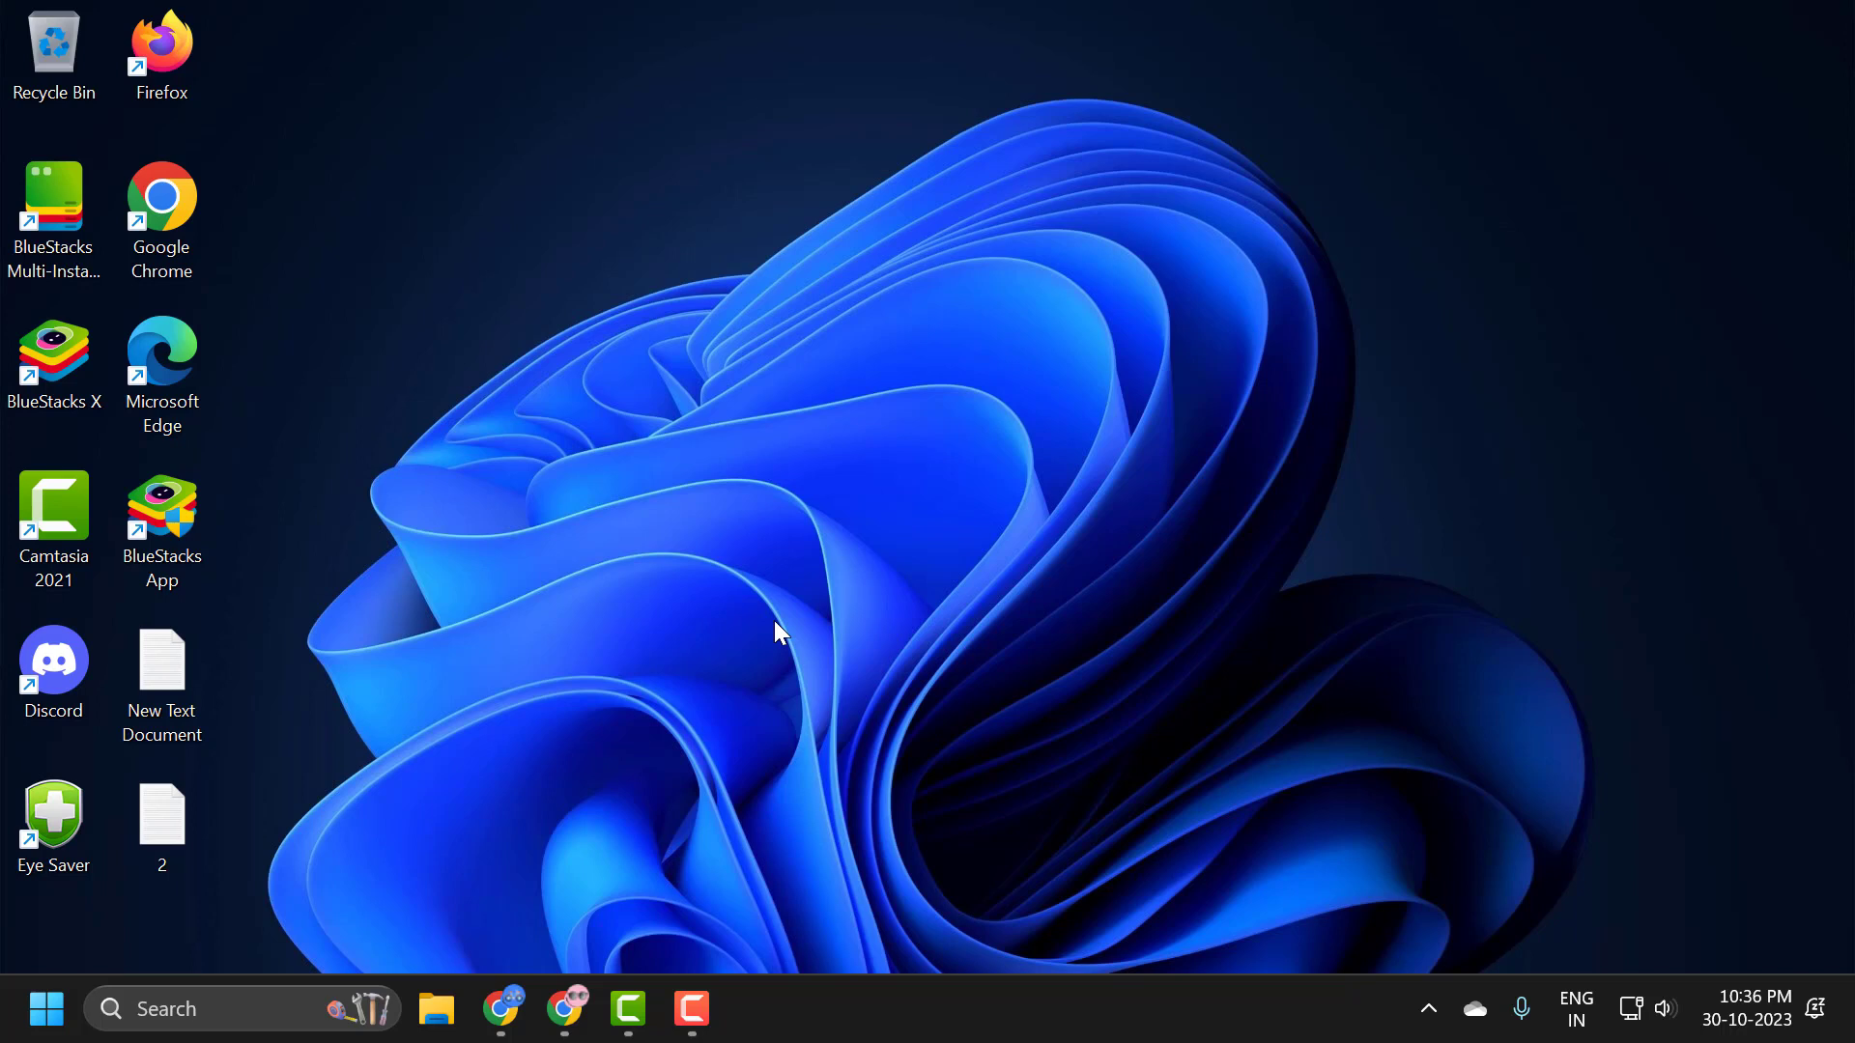
- Open Device Manager from the Start button's Win+X quick links menu
right_click(21, 1028)
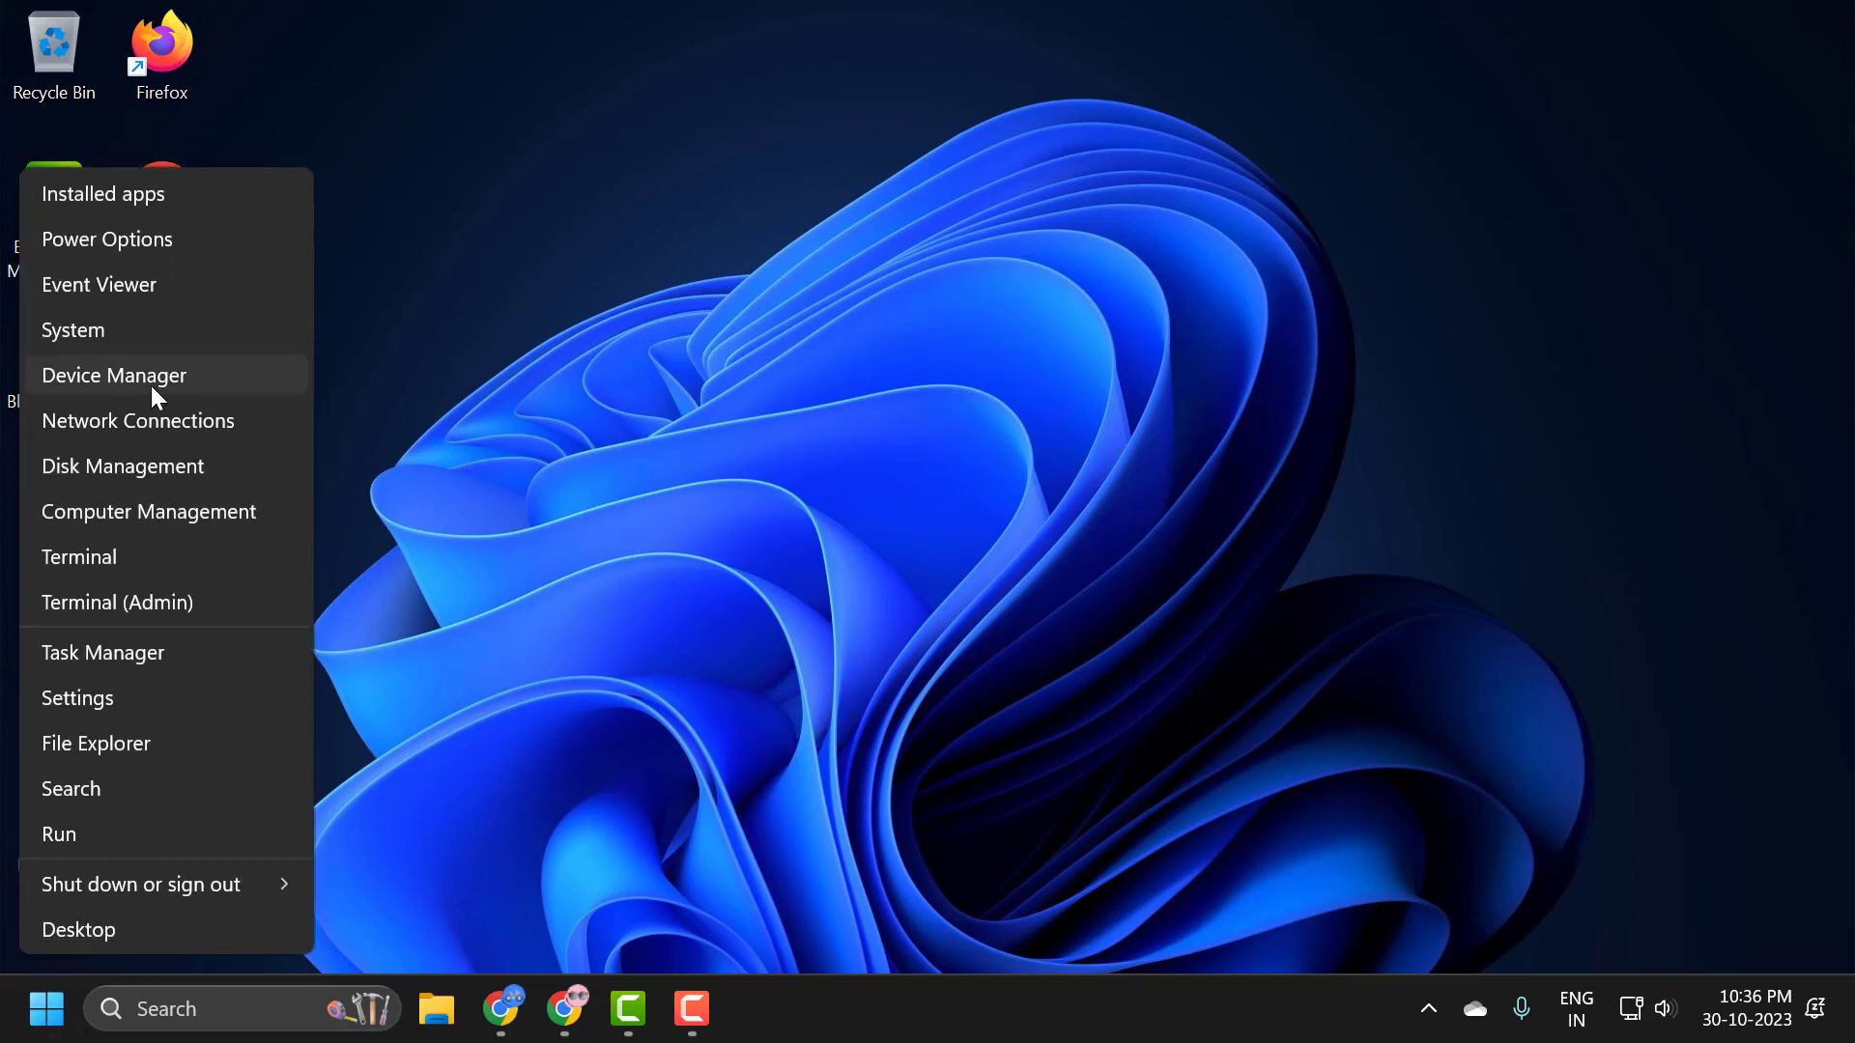
click(151, 386)
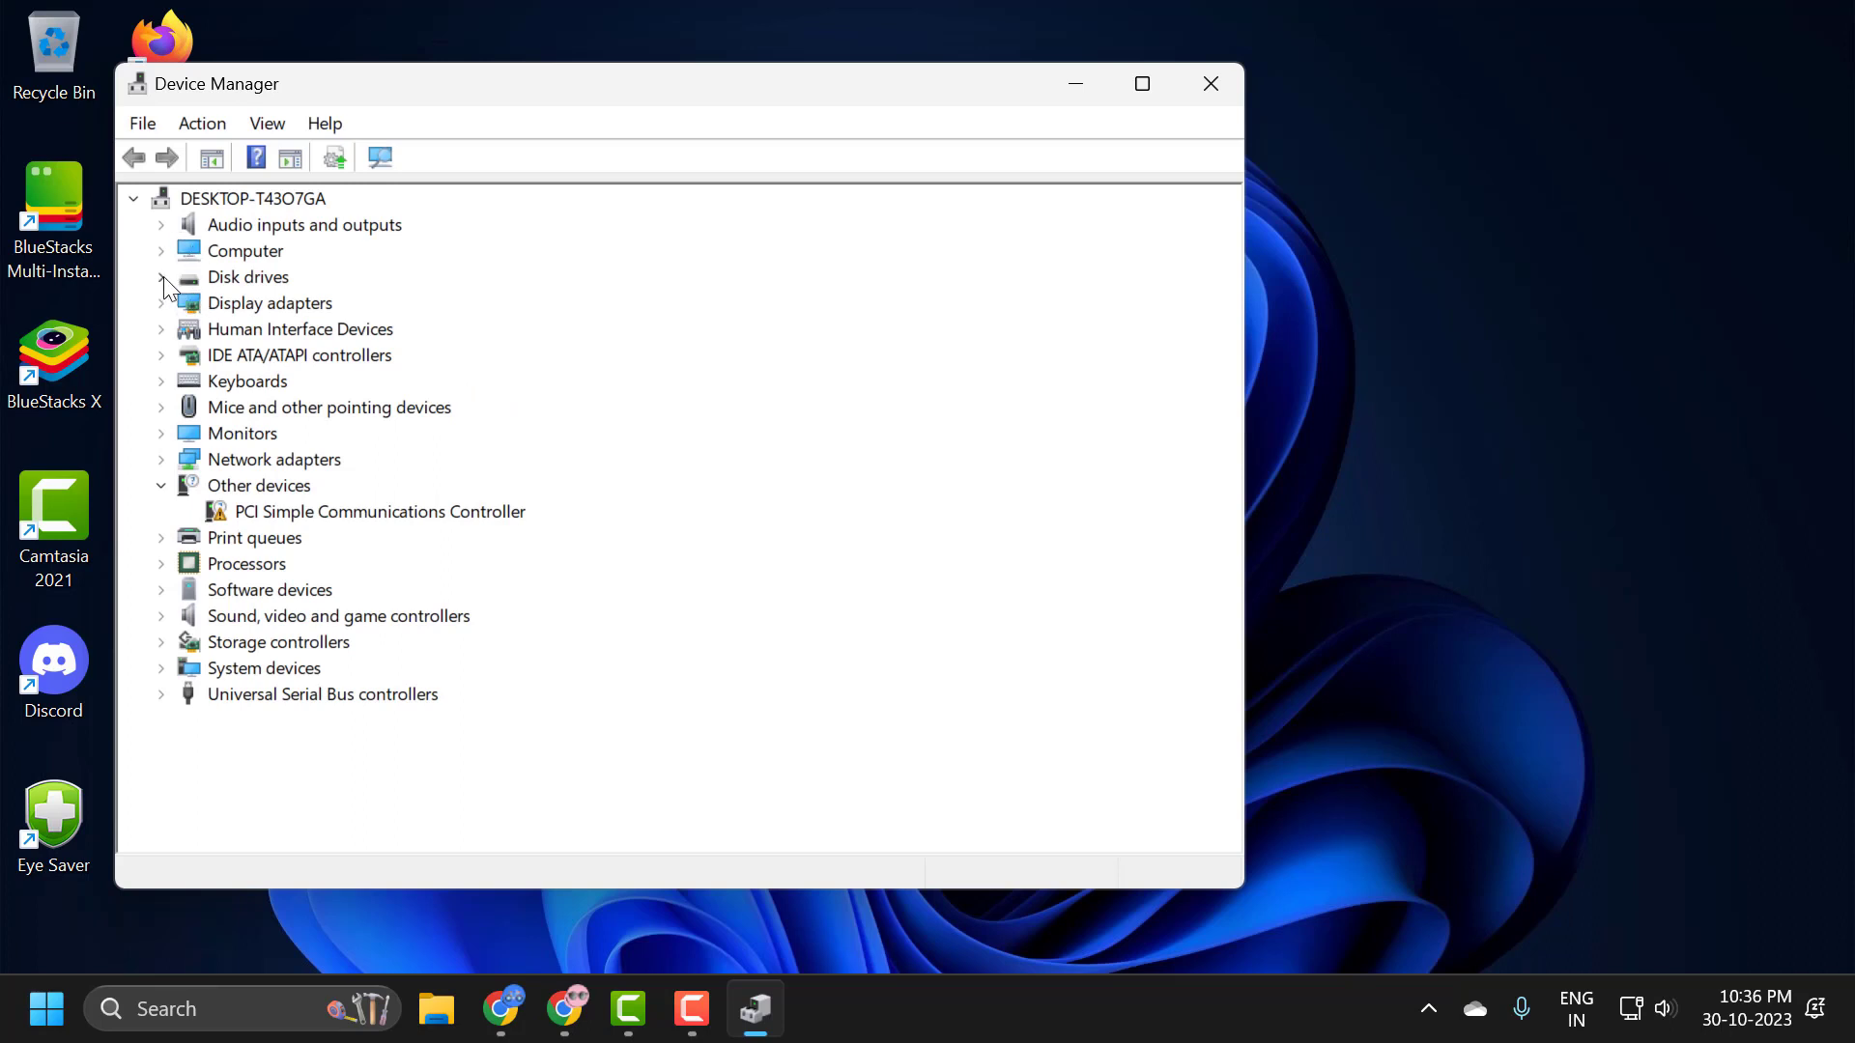
- Expand Disk drives to reveal the CT120BX500SSD1 and CT500BX500SSD1 SSDs
click(160, 277)
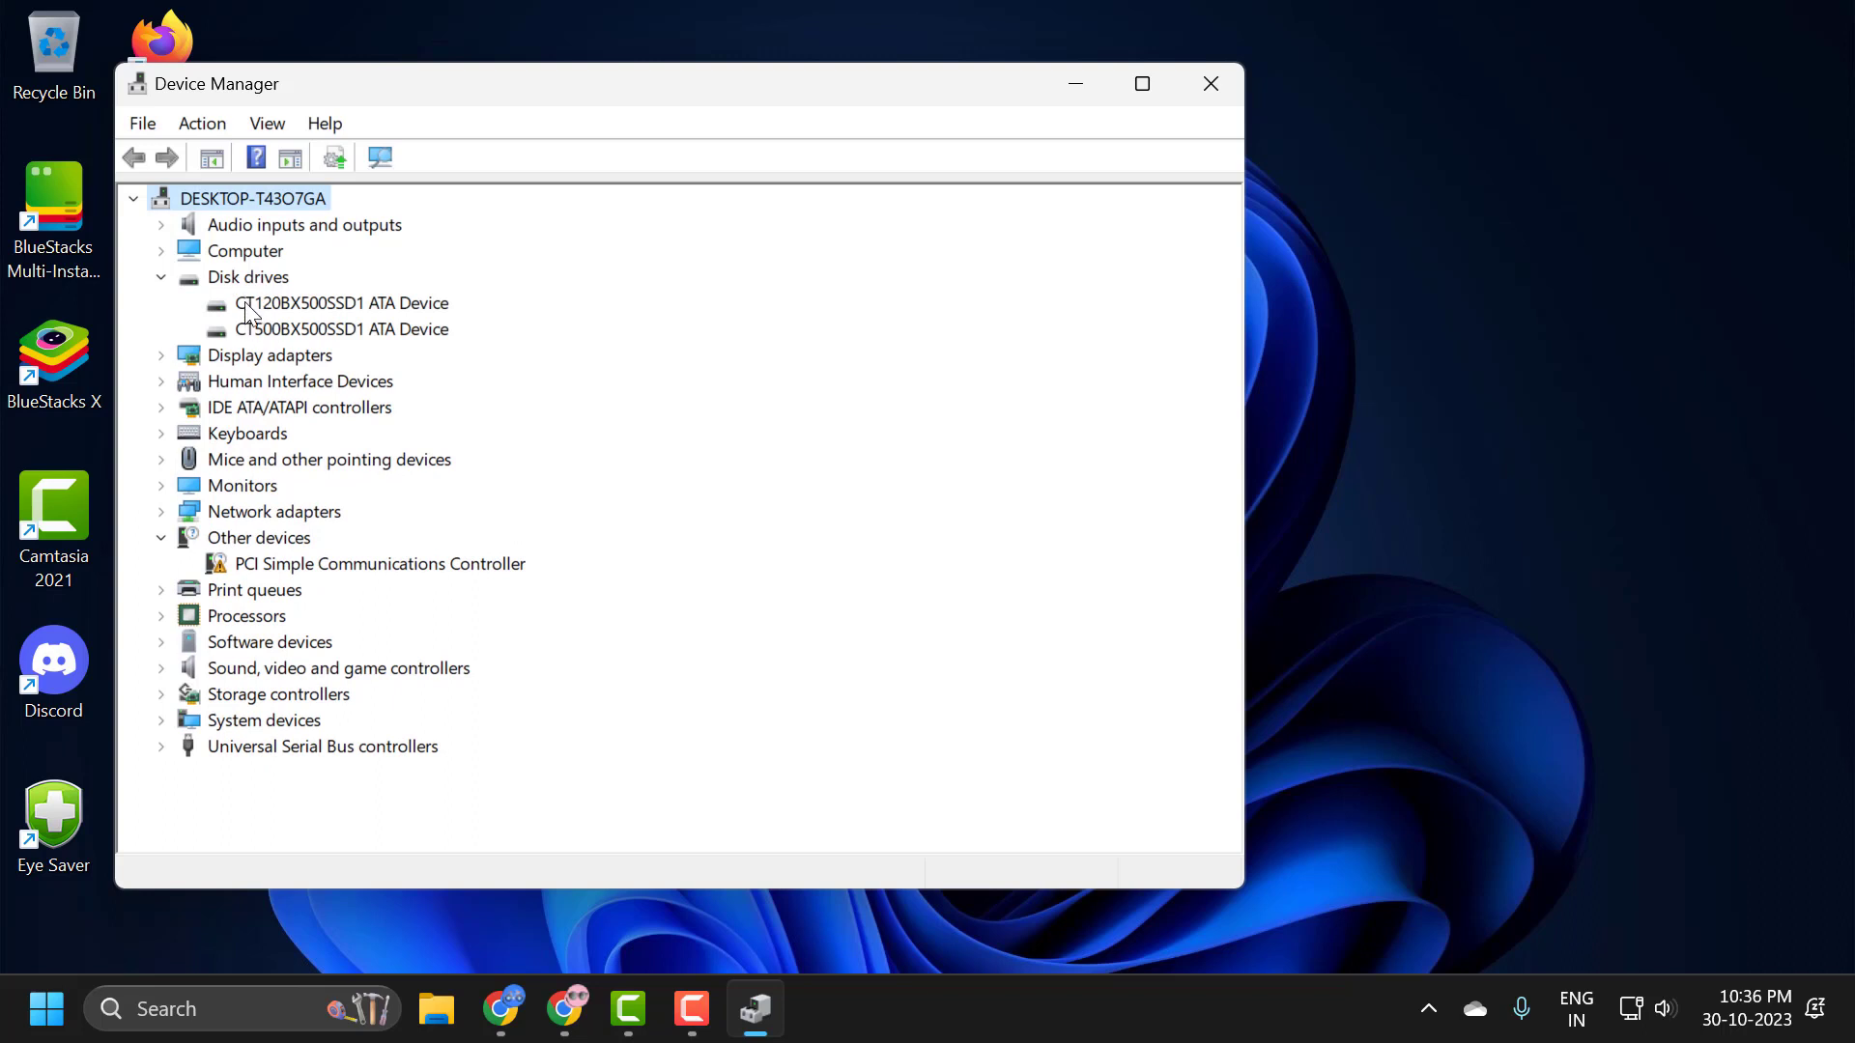
right_click(230, 304)
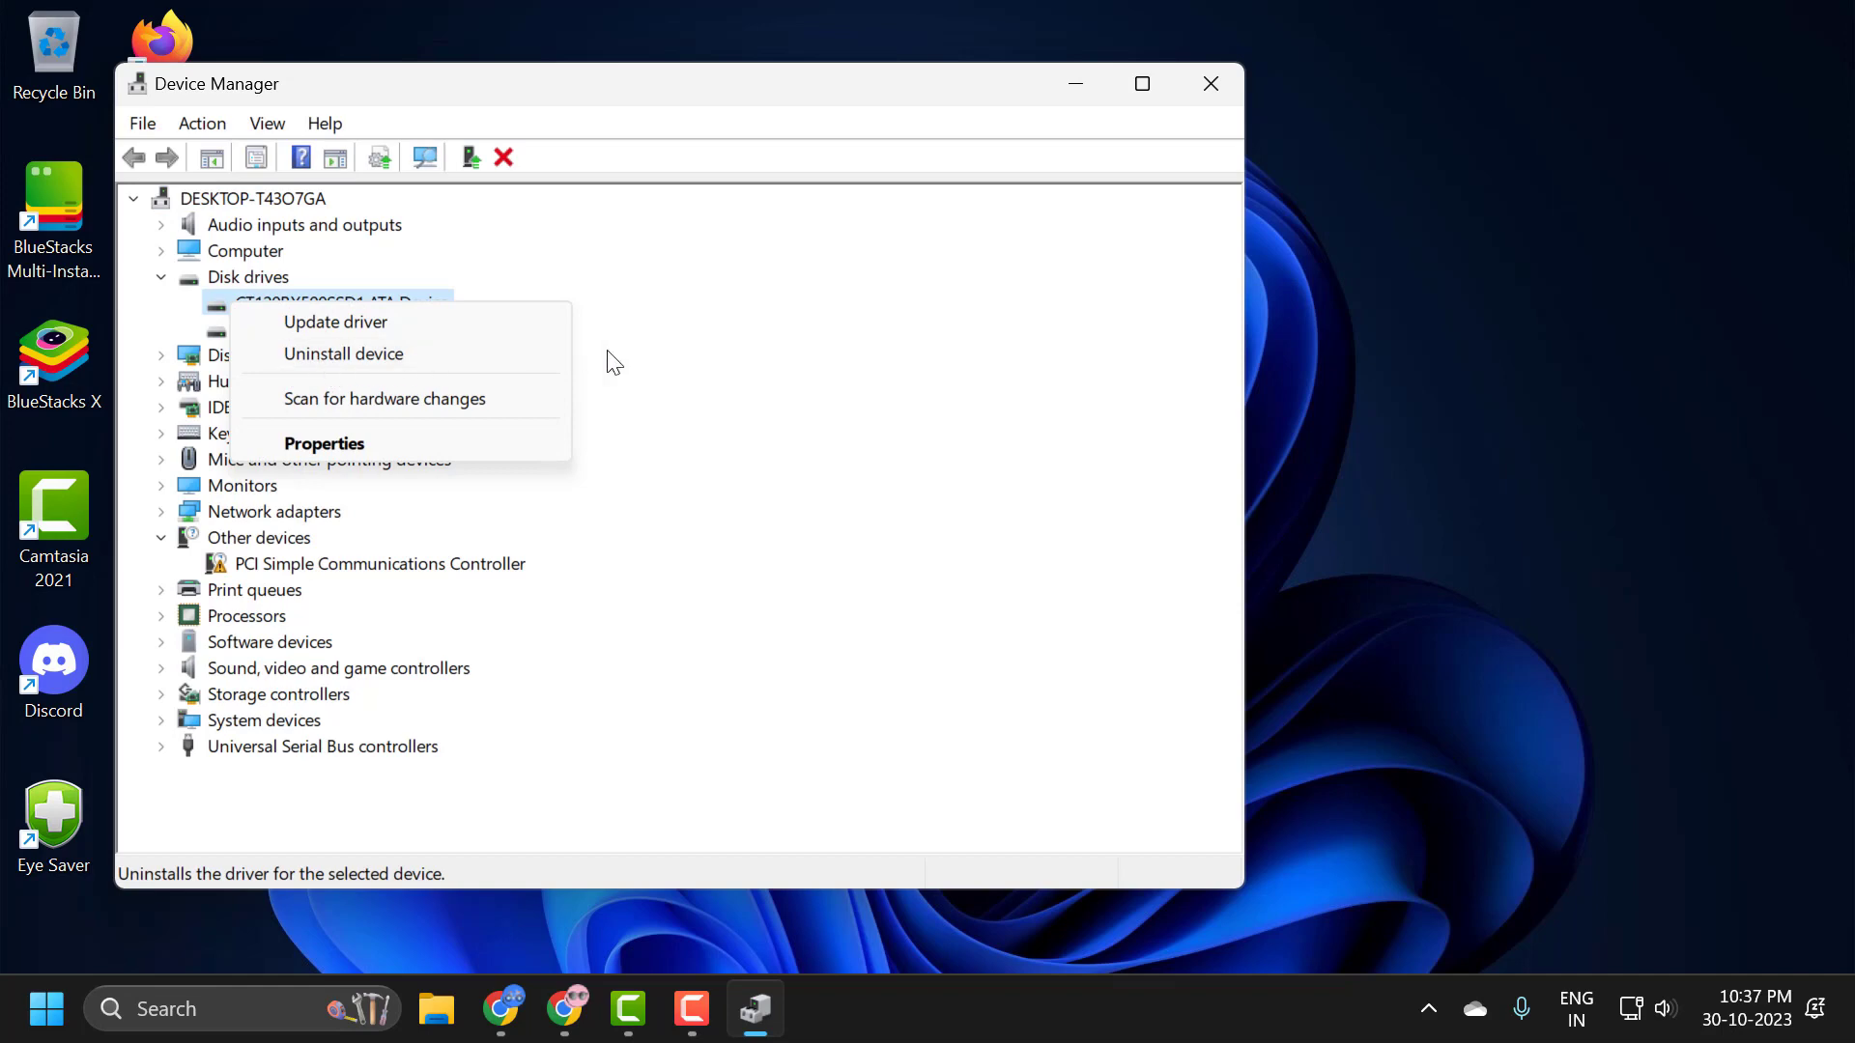
click(652, 381)
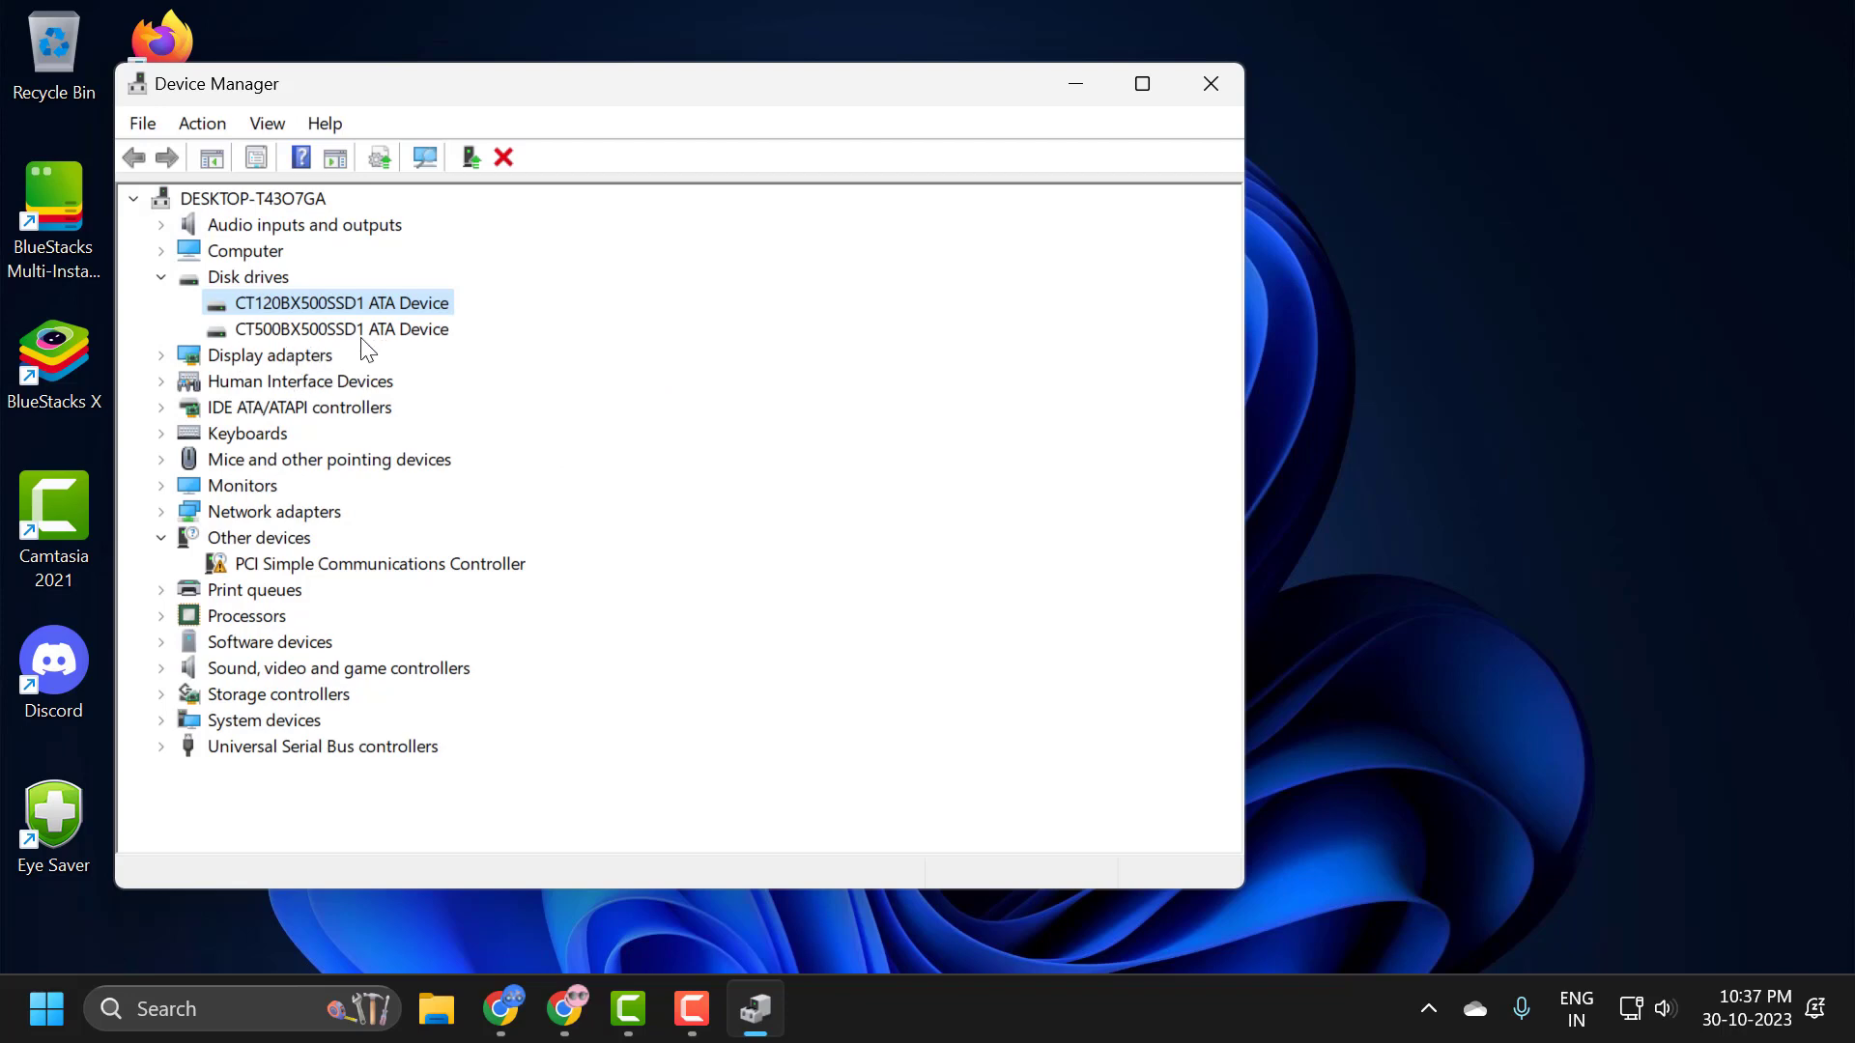
click(211, 280)
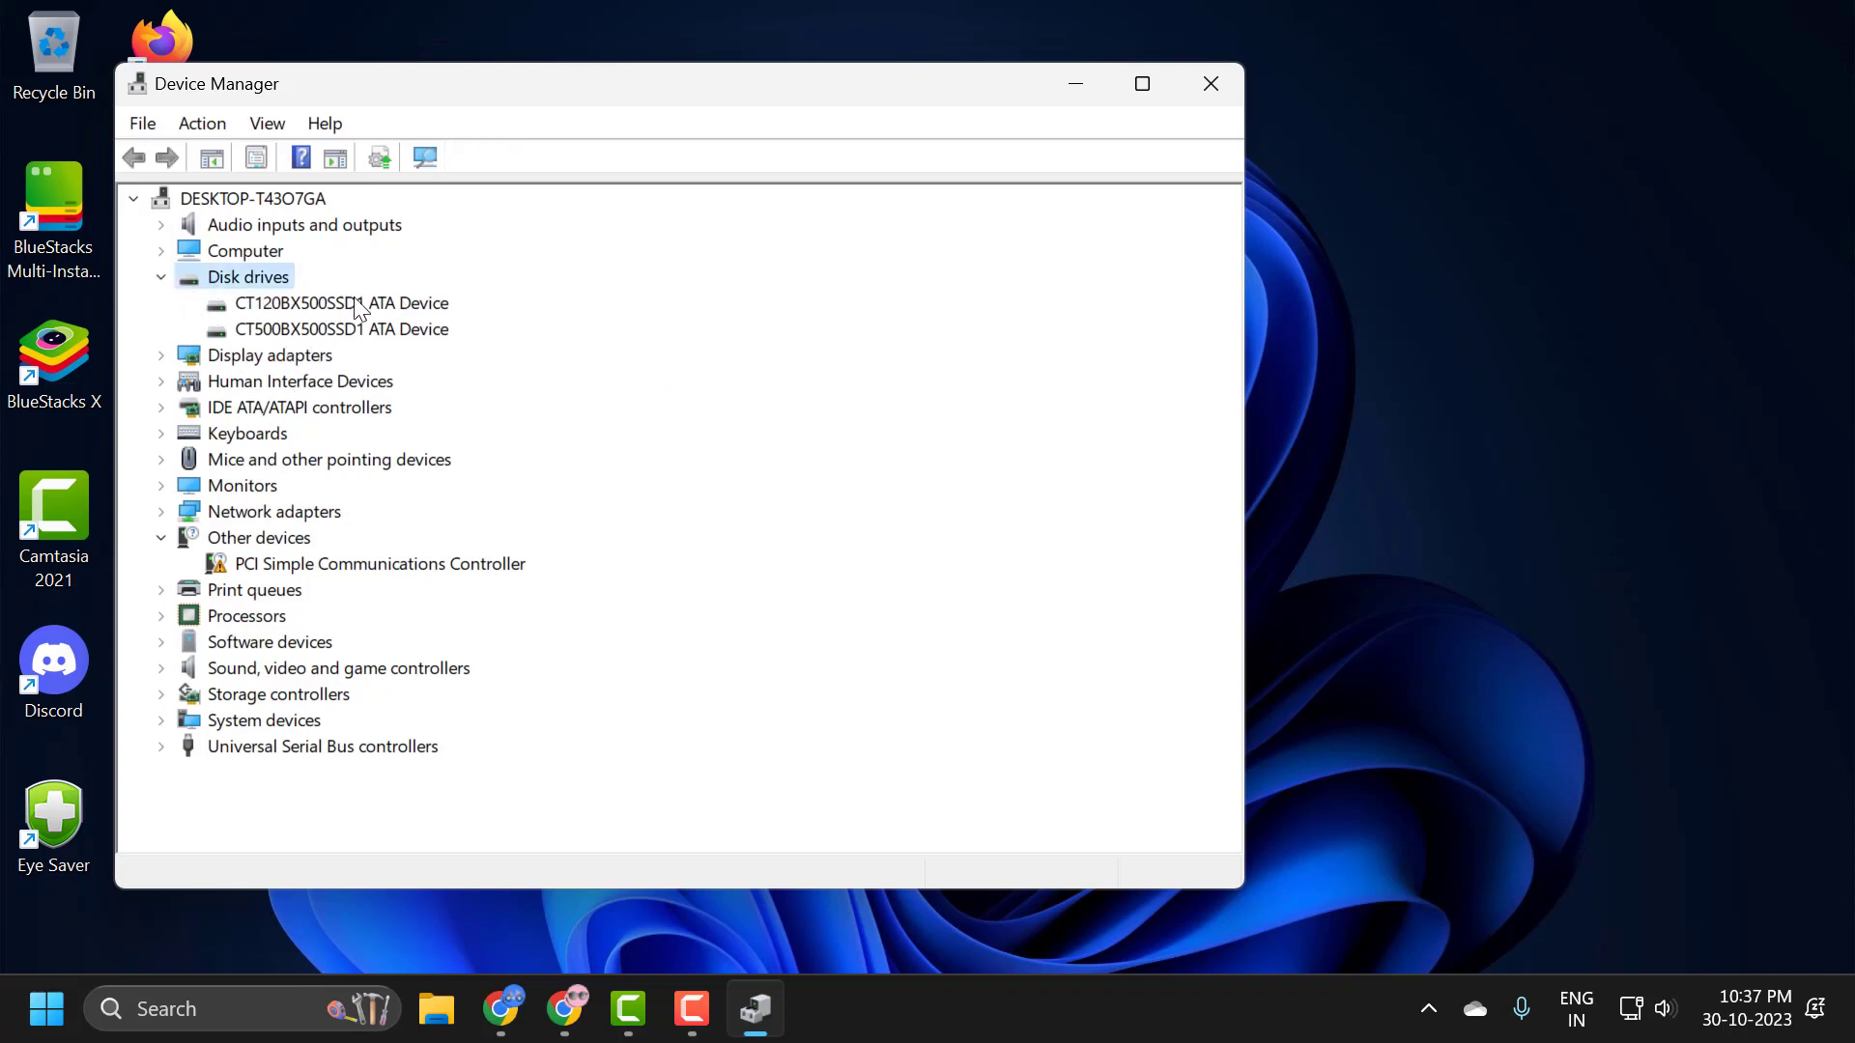
click(163, 279)
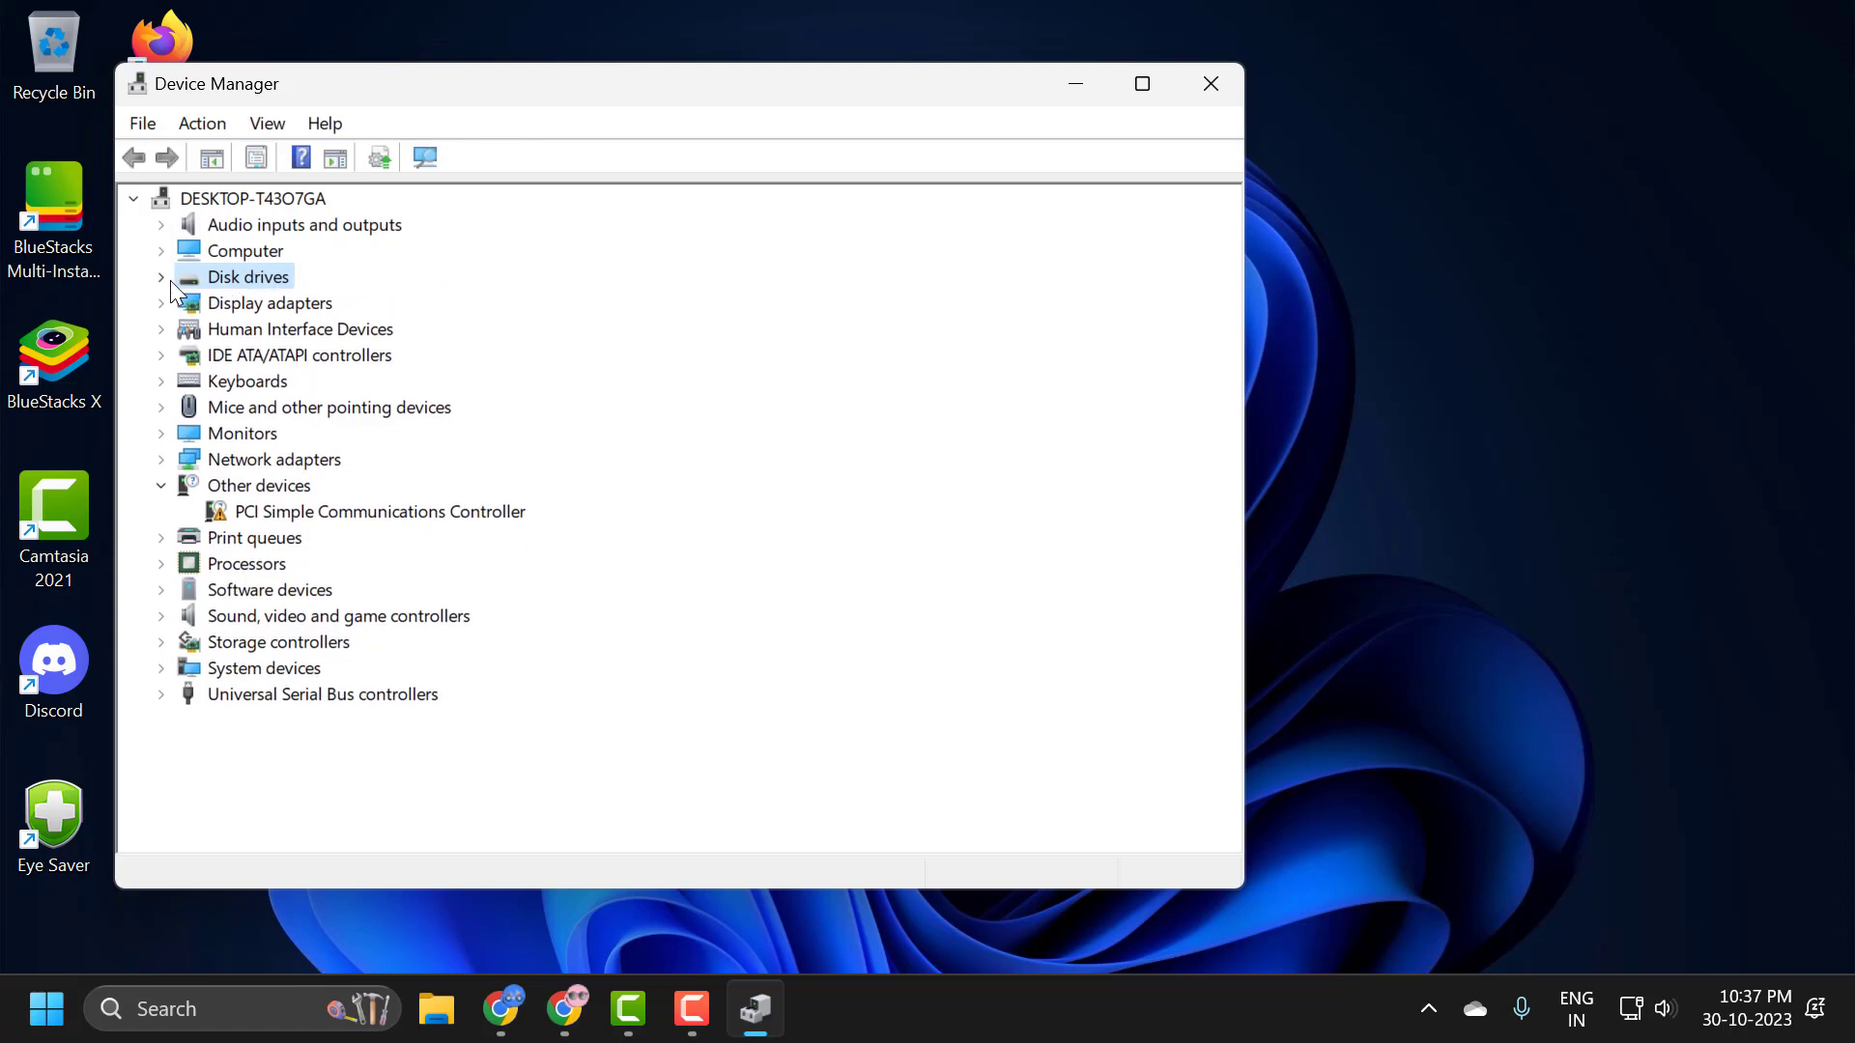
click(161, 280)
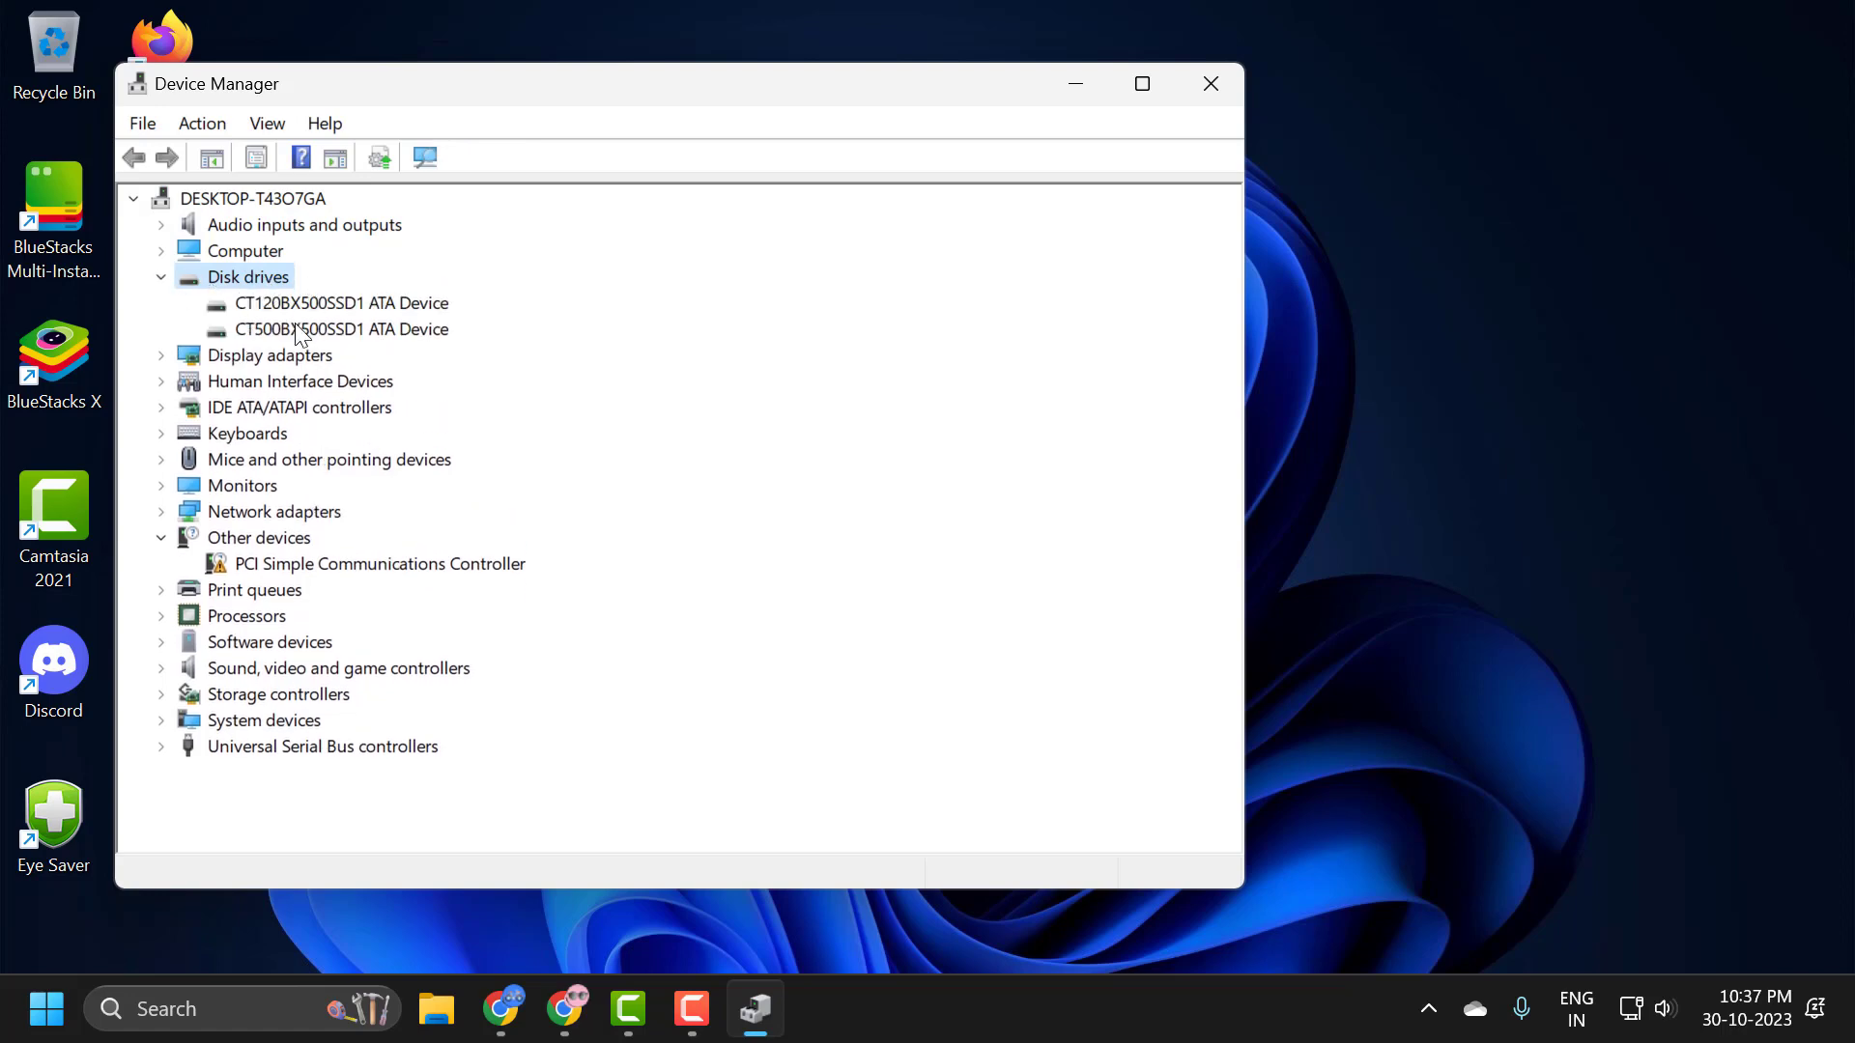
click(319, 303)
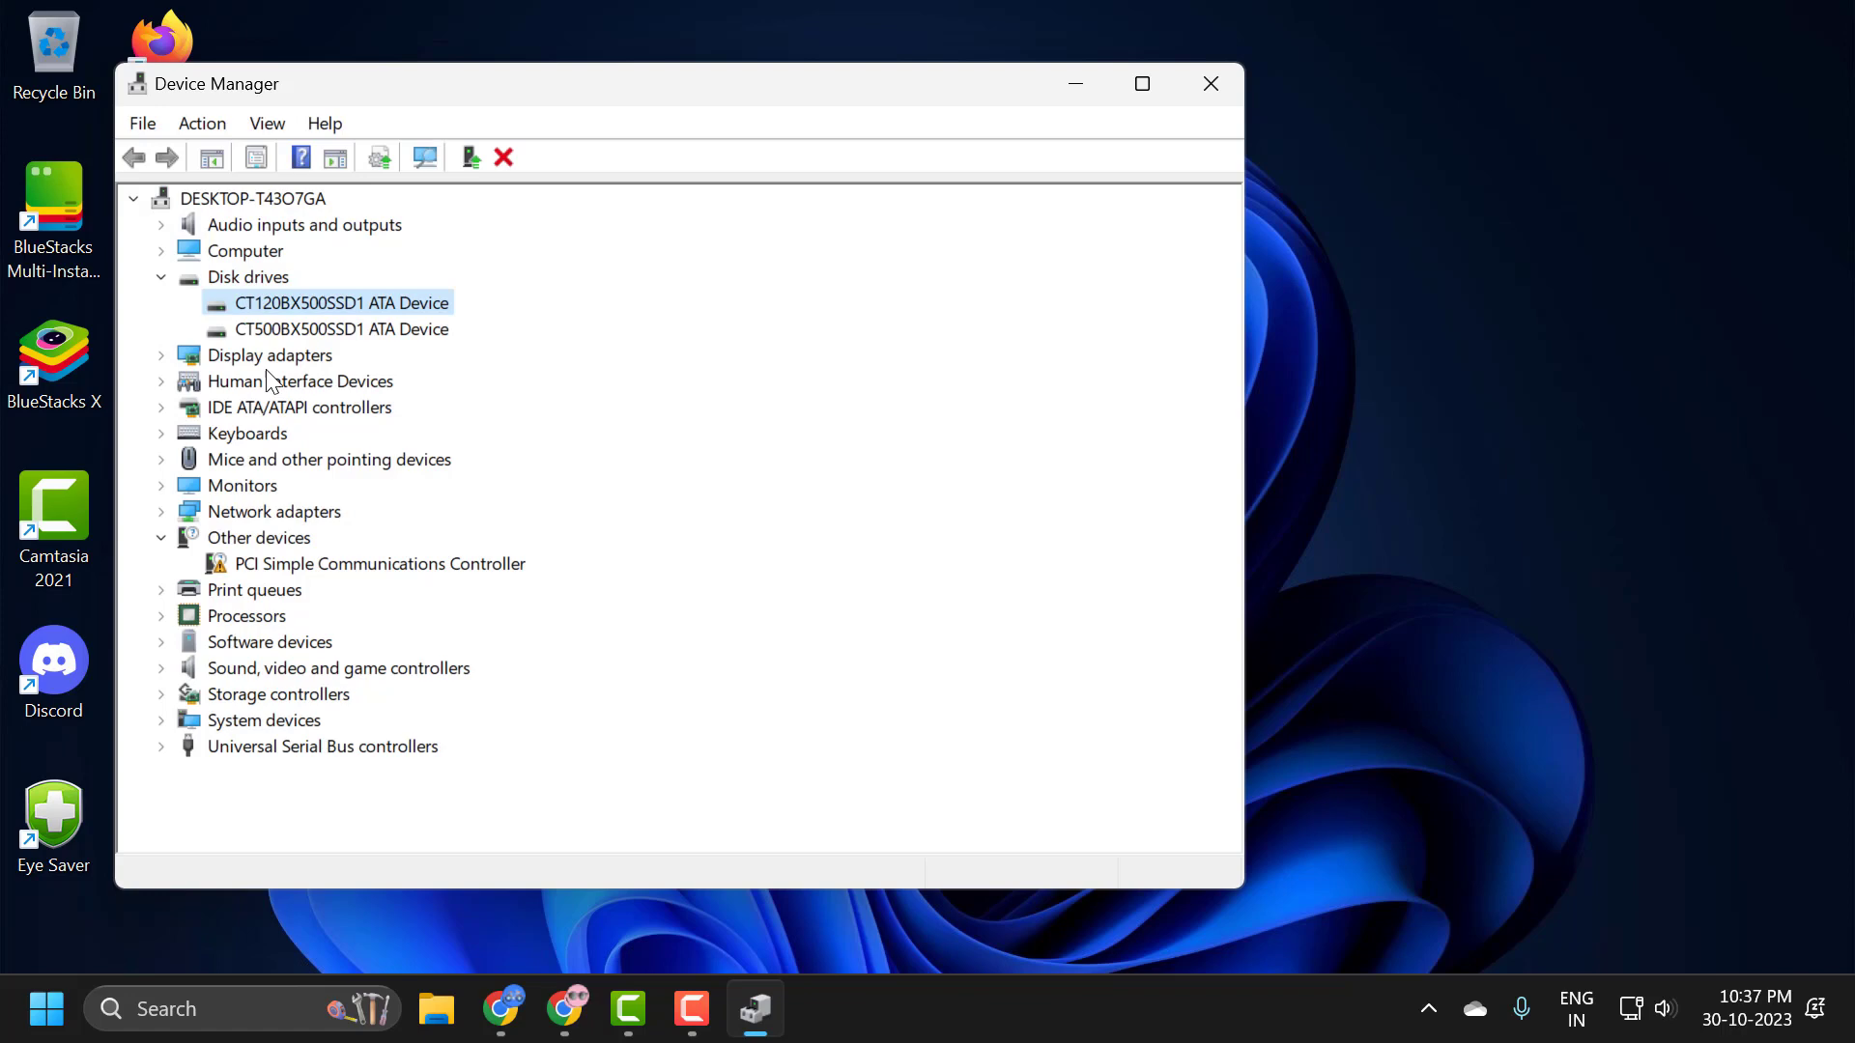
right_click(280, 308)
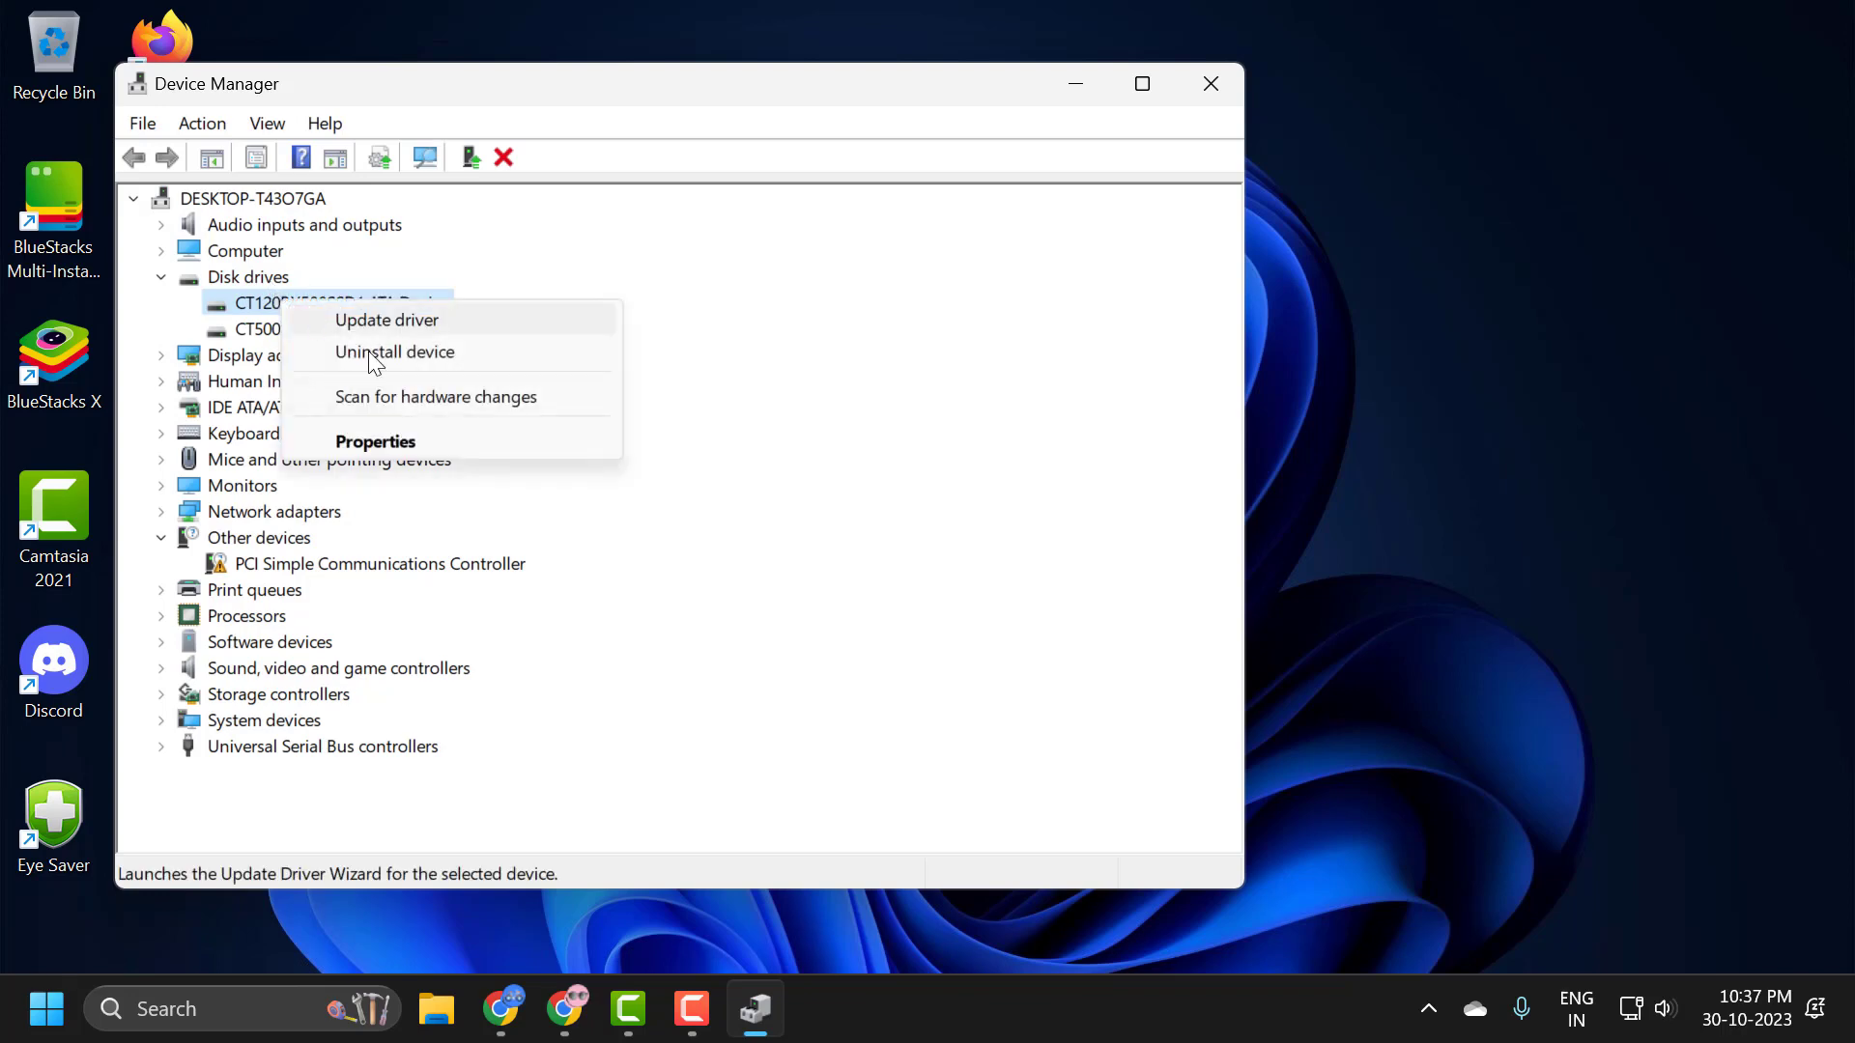
click(692, 337)
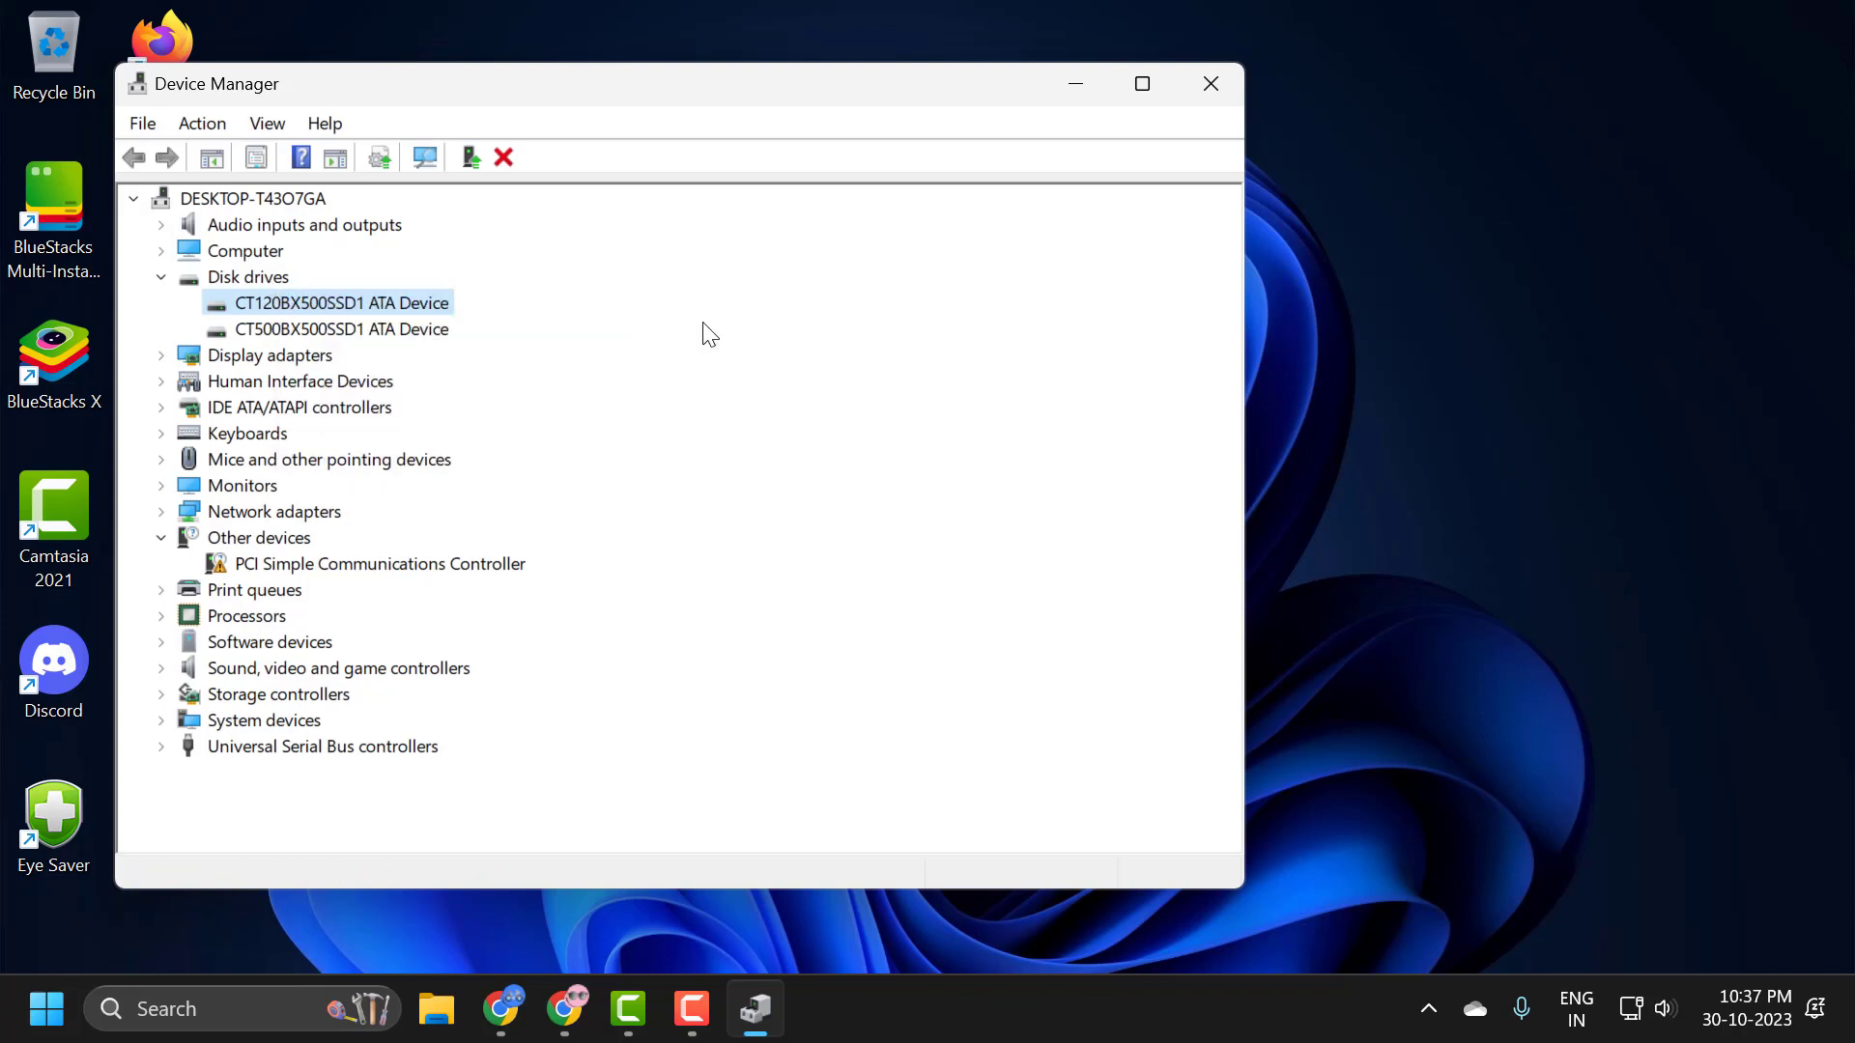
- Close the Device Manager window, leaving an empty desktop
click(1210, 83)
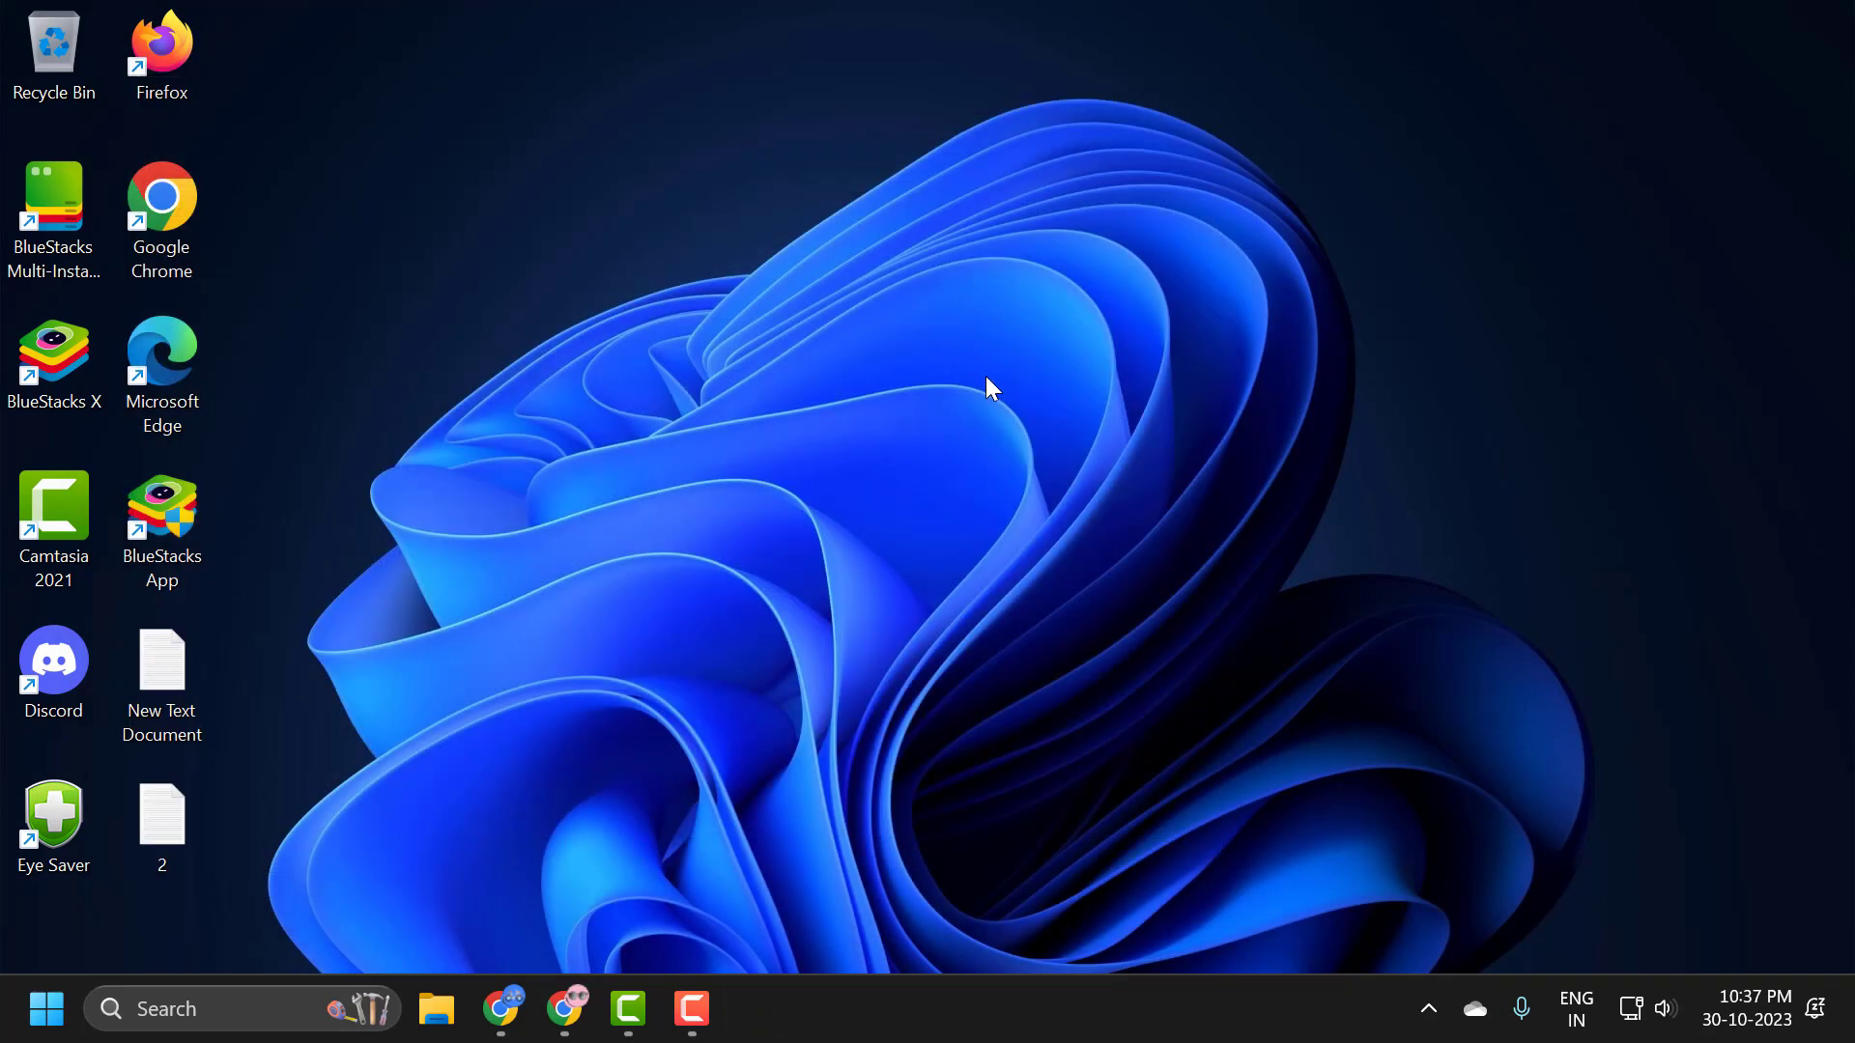